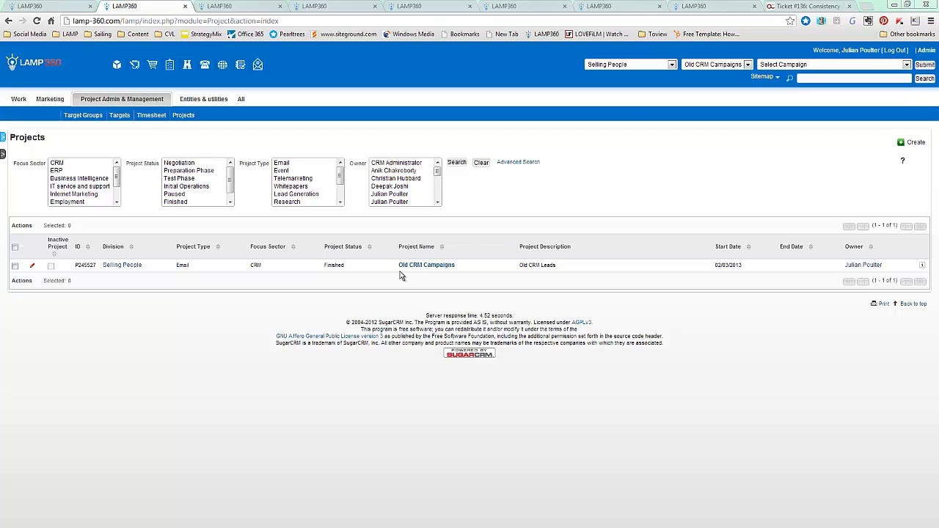
Start a new Resourcing & Financials entry in the Old CRM Campaigns project, picking the resource user and the Project Manager role
left_click(220, 7)
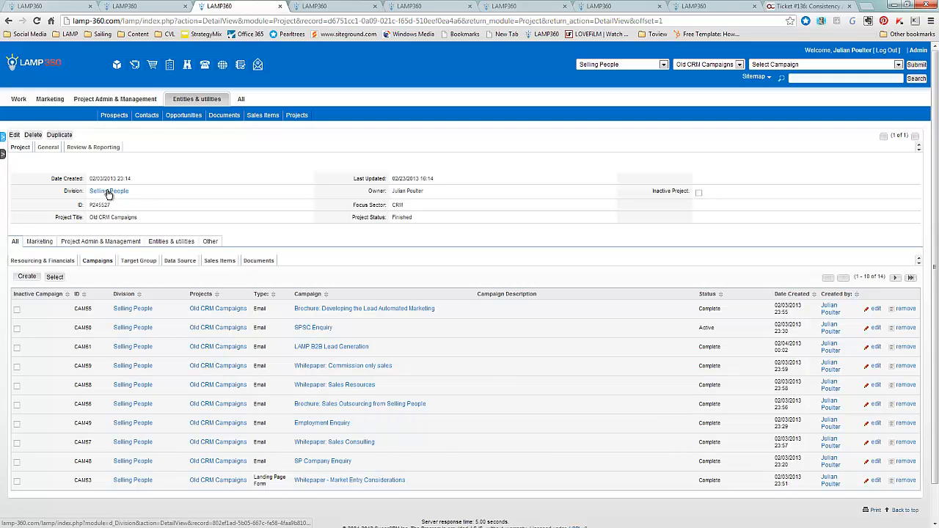
left_click(51, 262)
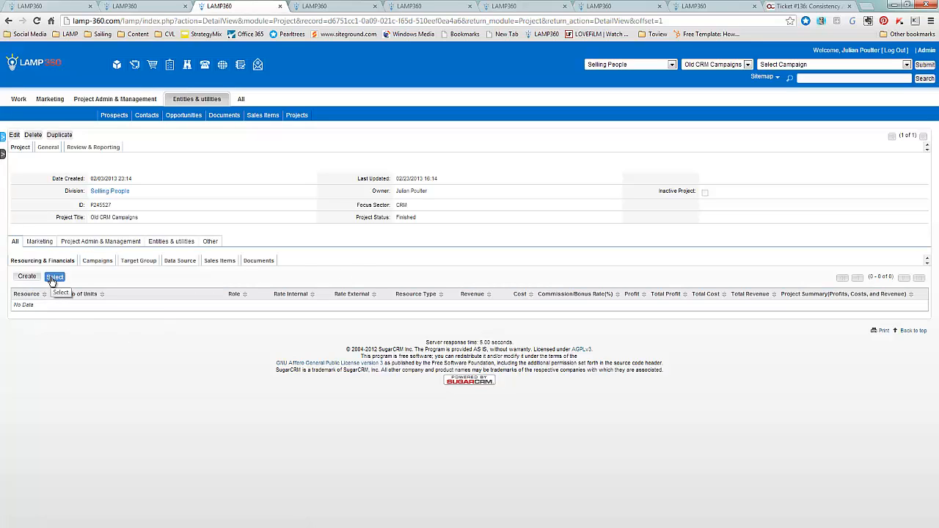
left_click(27, 278)
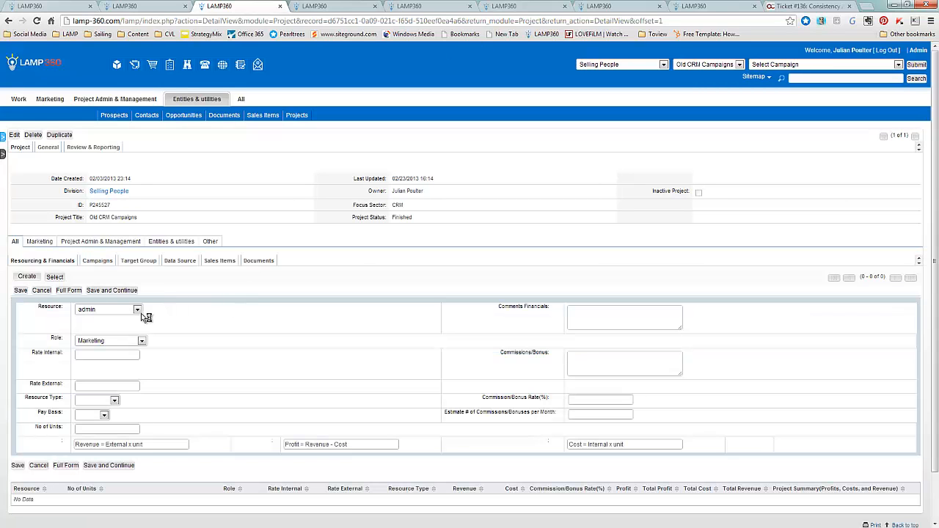
left_click(139, 311)
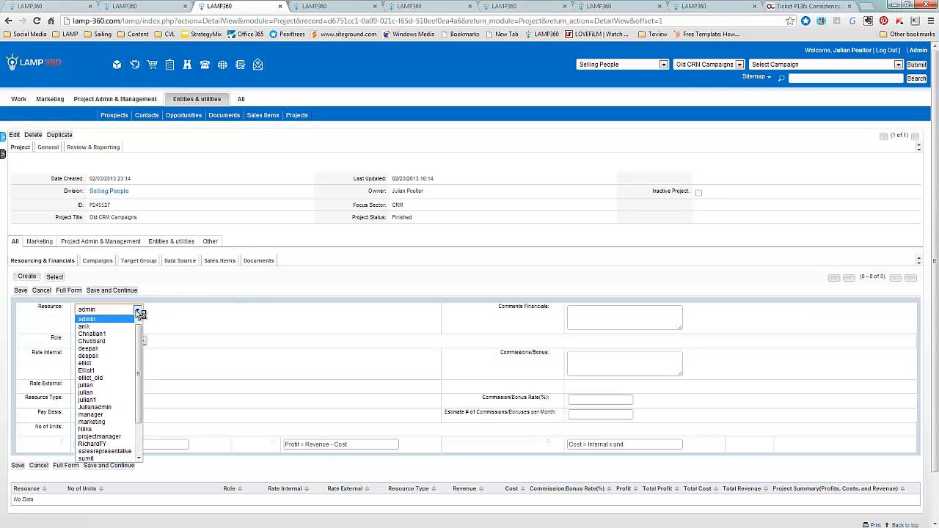
left_click(113, 401)
left_click(108, 343)
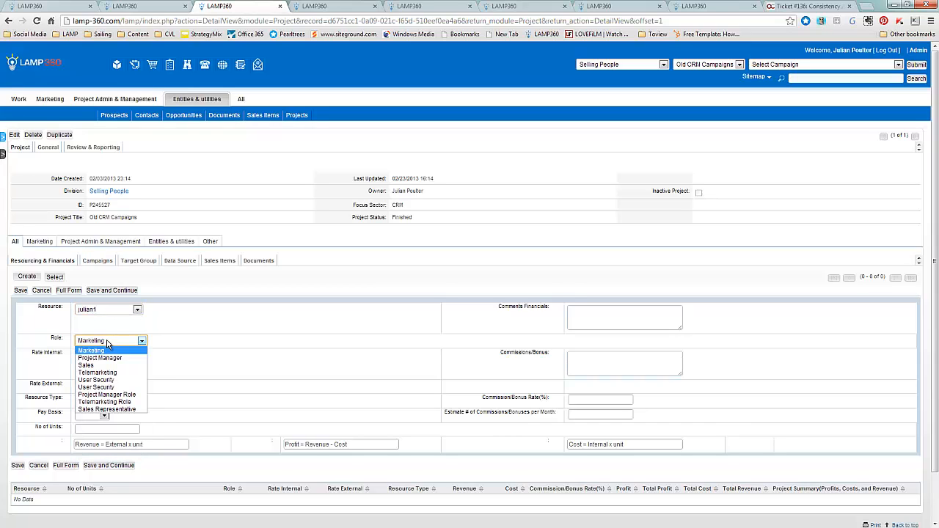
left_click(108, 358)
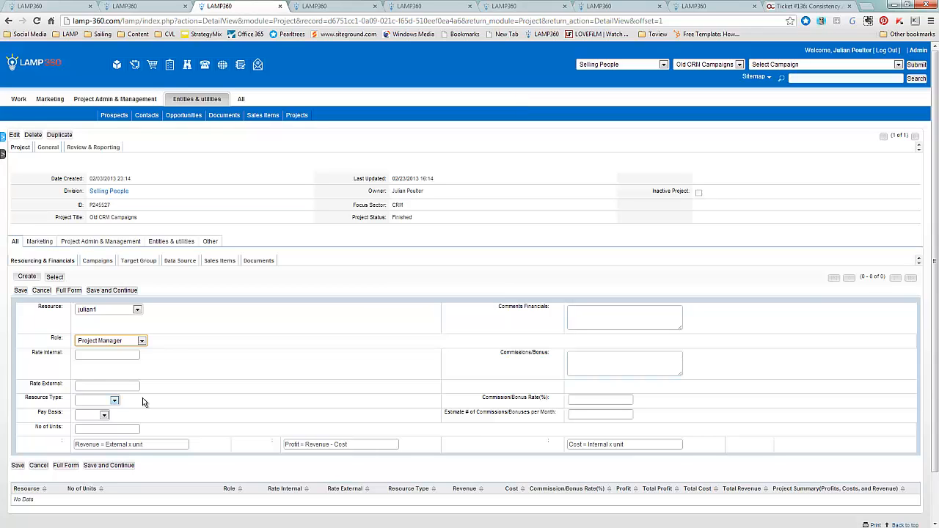
Set the project manager resource's internal rate to 100 and external rate to 300
left_click(100, 354)
type("1000")
key("BackSpace")
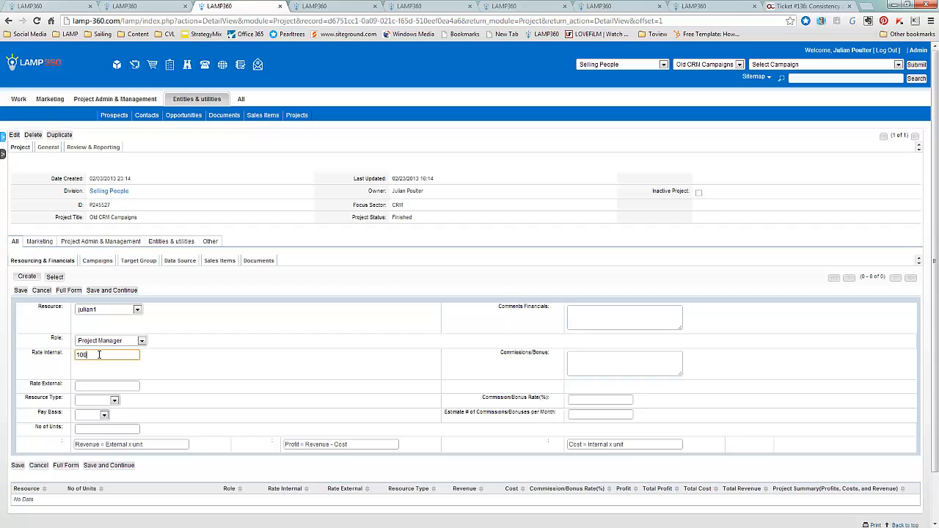
left_click(103, 381)
type("300")
Set the resource type to Employees, the pay basis to Daily and the number of units to 5, and save the entry
left_click(114, 401)
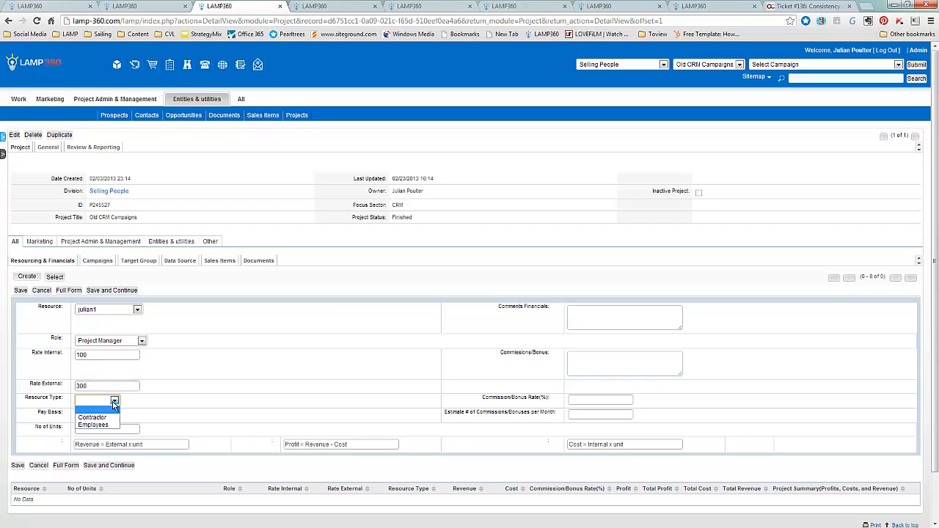
left_click(104, 425)
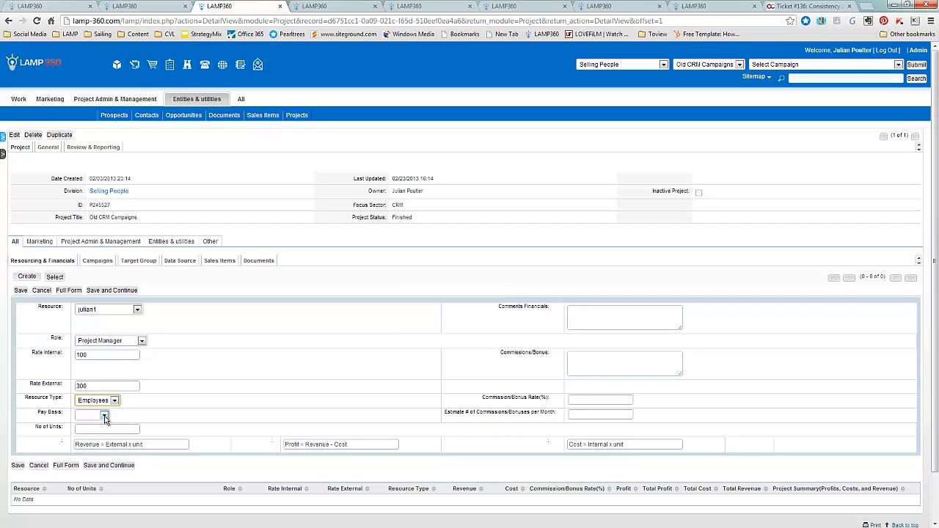
left_click(102, 416)
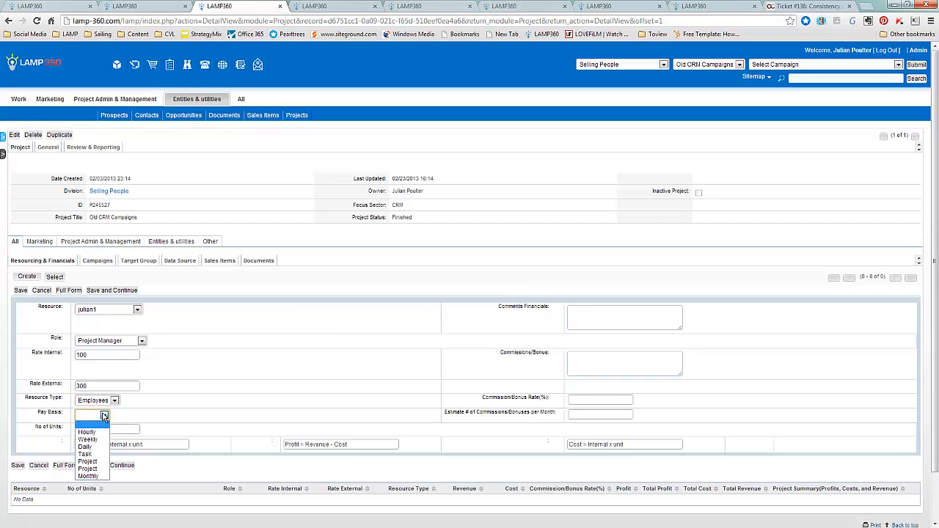
left_click(86, 447)
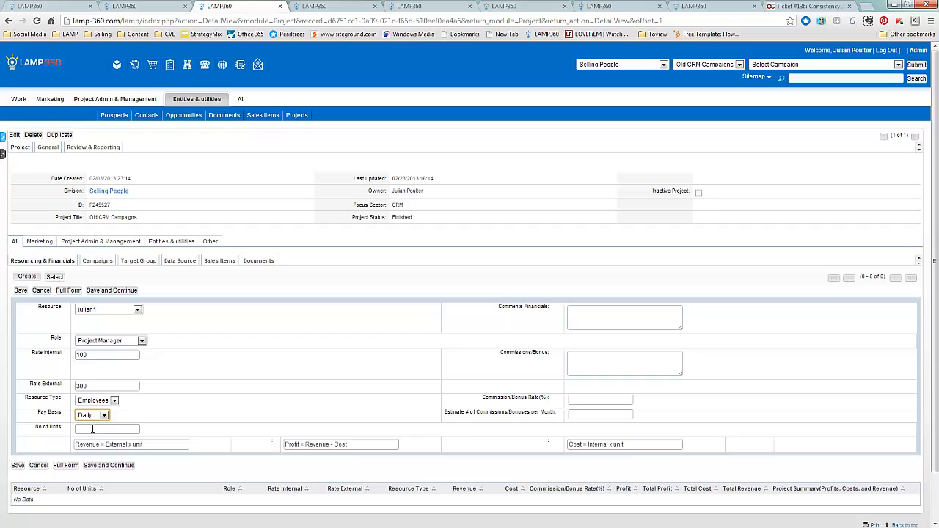
left_click(93, 429)
left_click(21, 291)
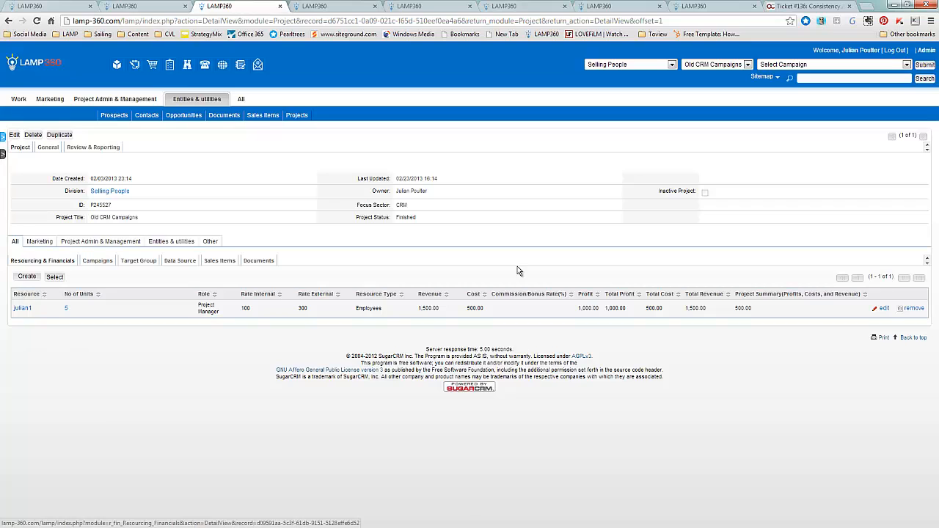
Add a Telemarketing contractor resource with internal rate 80, external rate 250, daily pay basis and 10 units
left_click(27, 277)
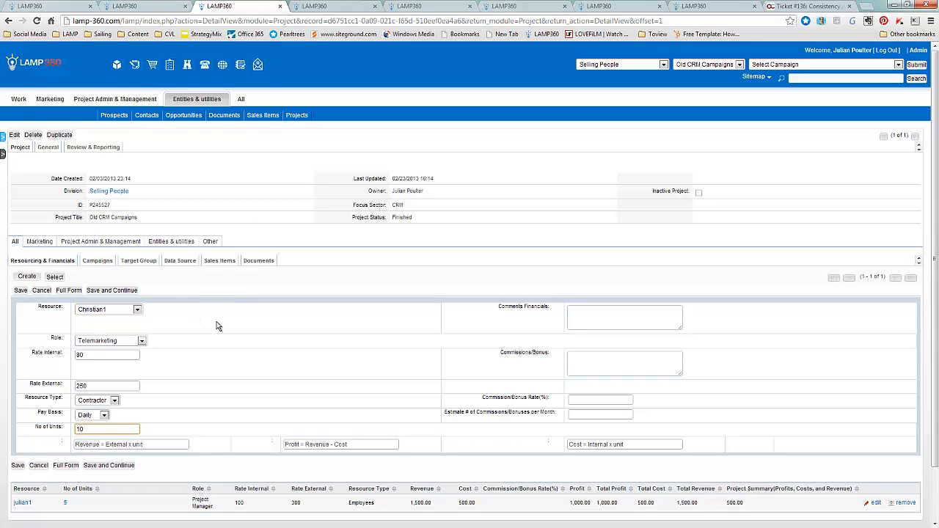
left_click(21, 291)
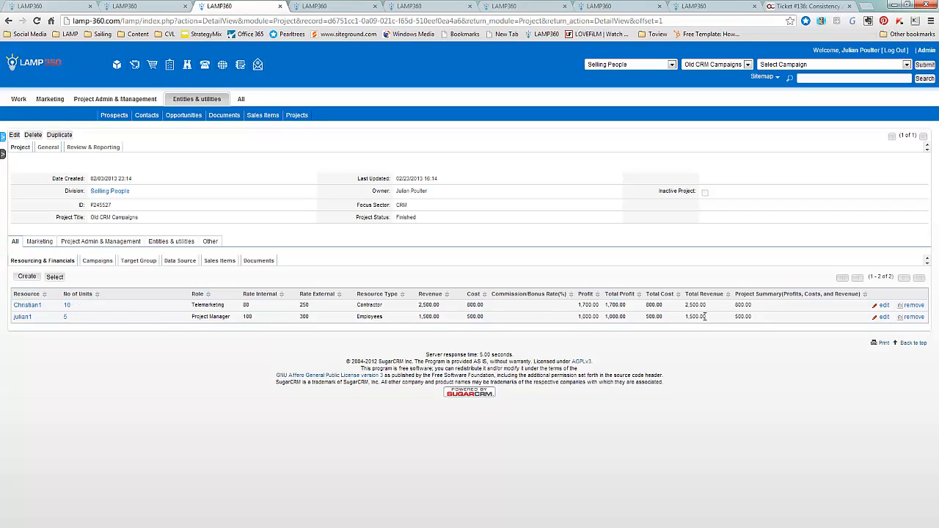
Review the project's general details and resource totals, along with its related campaigns and data sources
left_click(48, 147)
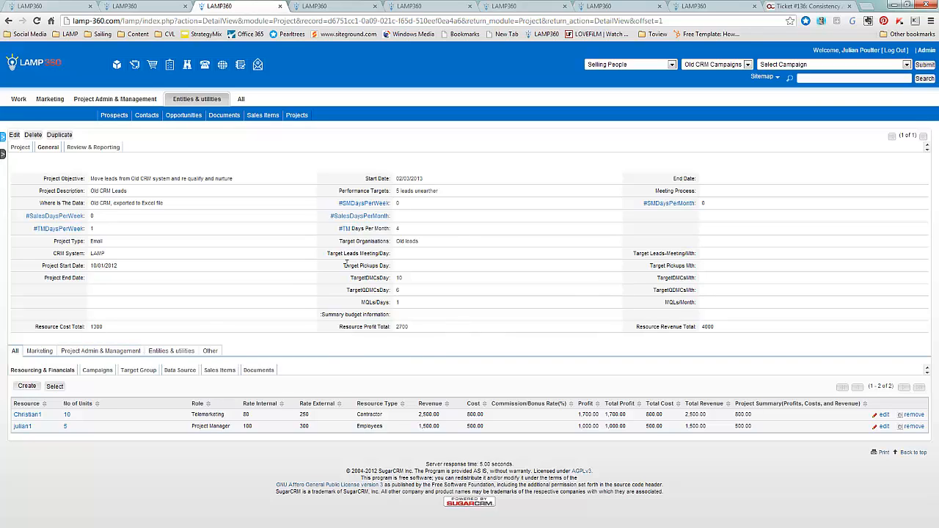
left_click(97, 371)
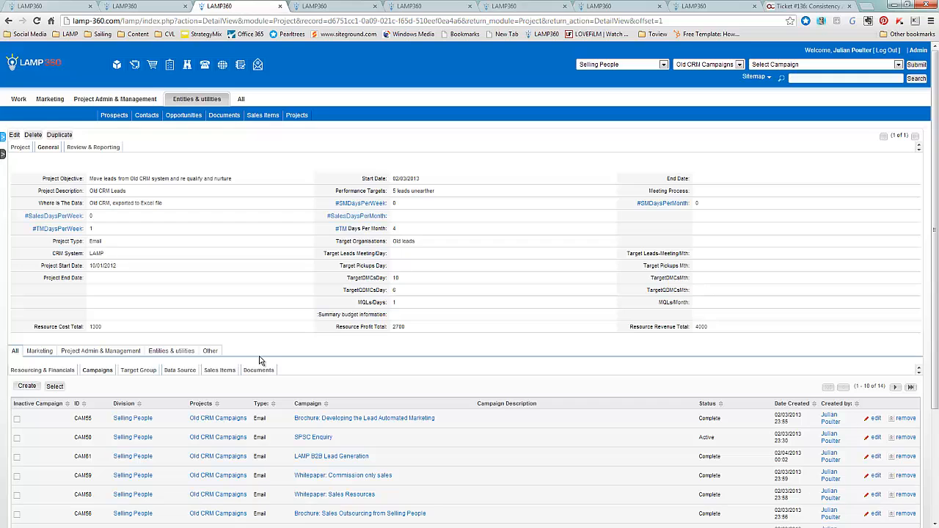
left_click(179, 371)
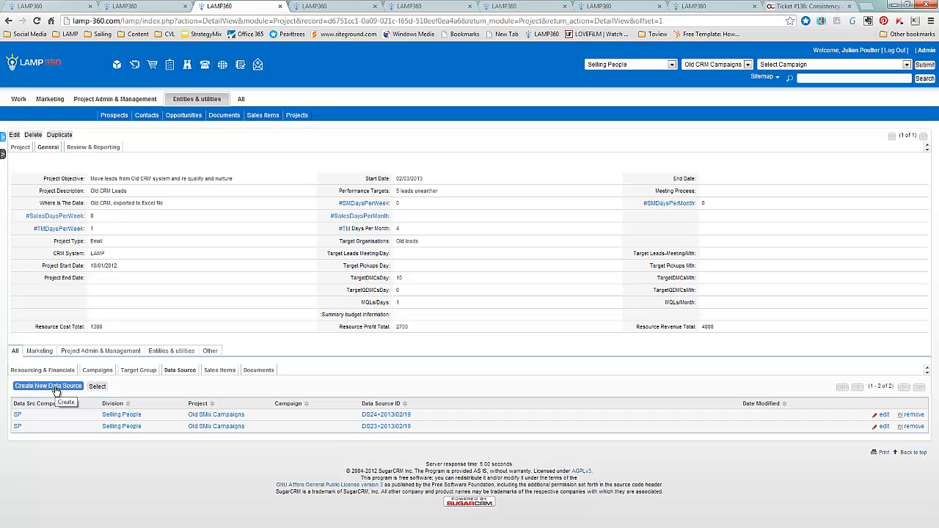
Upload the registrations CSV for the contacts import and accept its file properties, with Selling People as division and Old CRM Campaigns as project
key("ctrl+Tab")
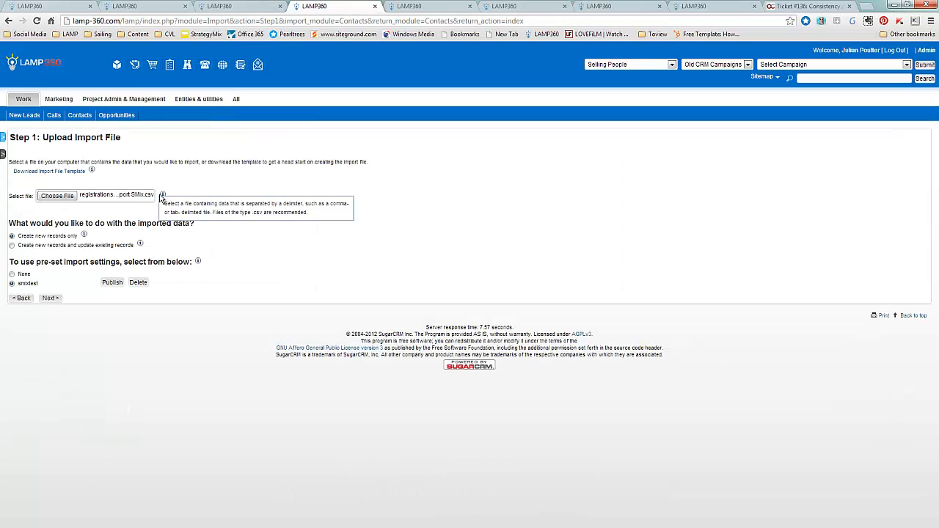
left_click(49, 298)
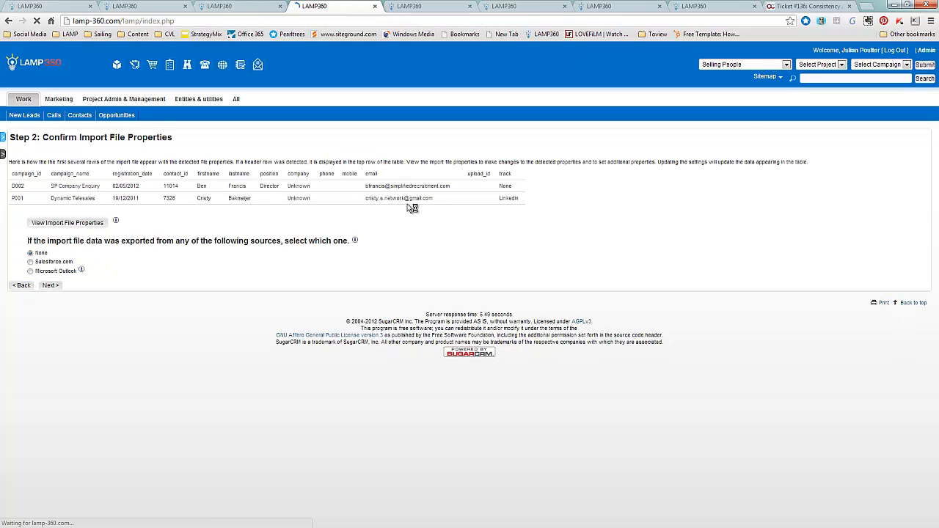
left_click(81, 222)
scroll(300, 222, "down", 1)
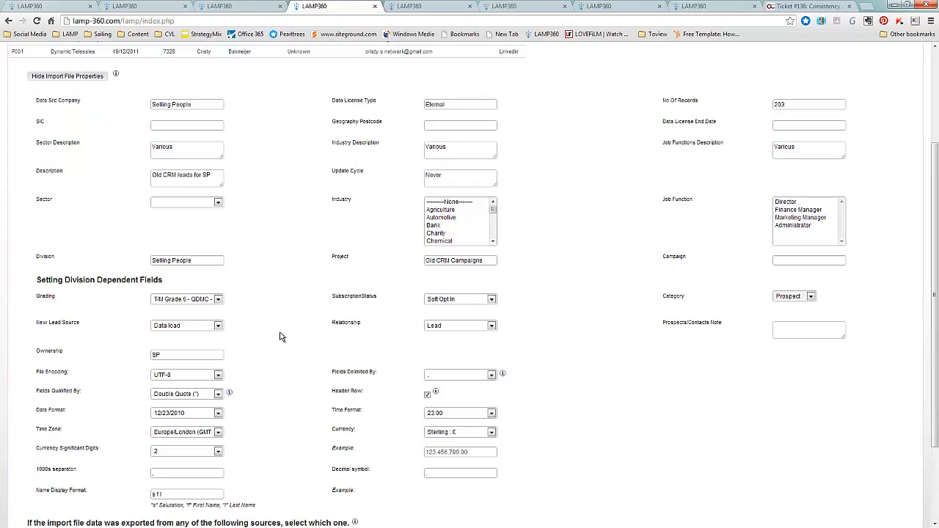
scroll(280, 338, "down", 3)
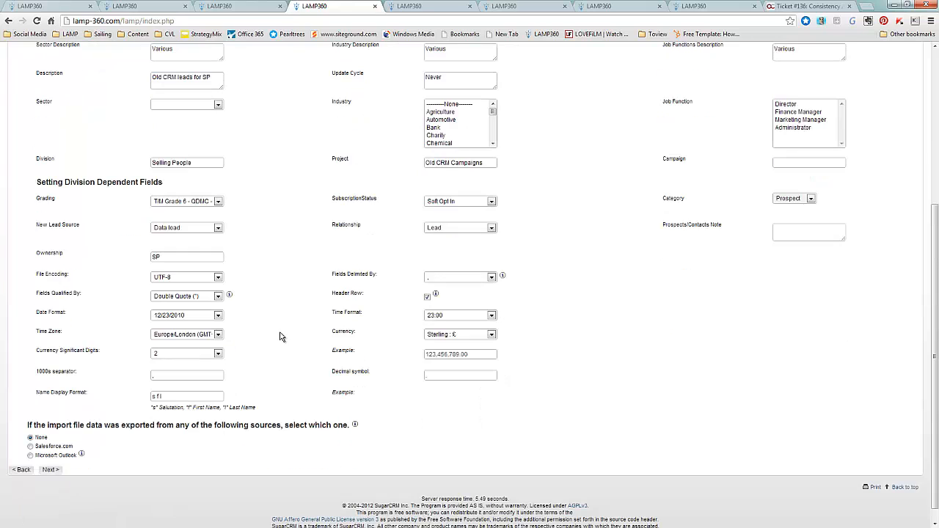
left_click(52, 470)
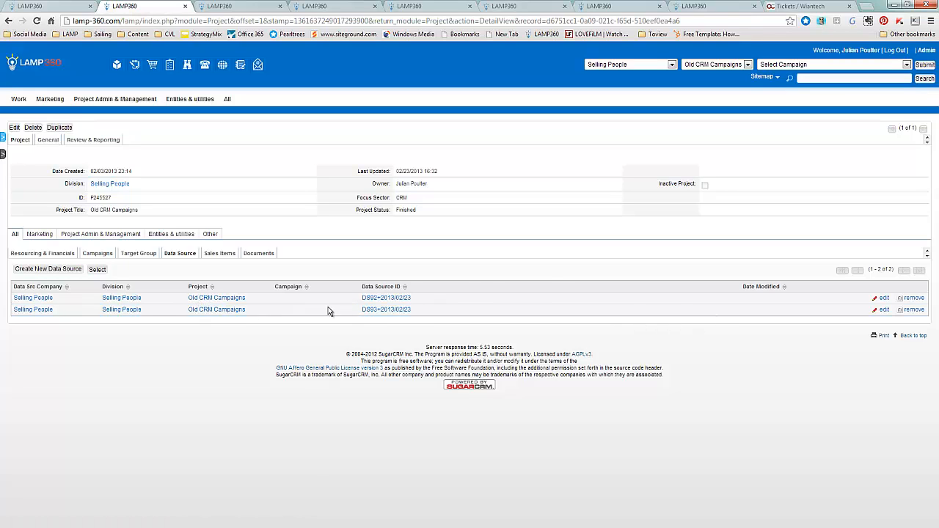
Inspect data source DS92+2013/02/23 with its loaded prospects and contacts, including the first contact's record and lead source details
left_click(386, 299)
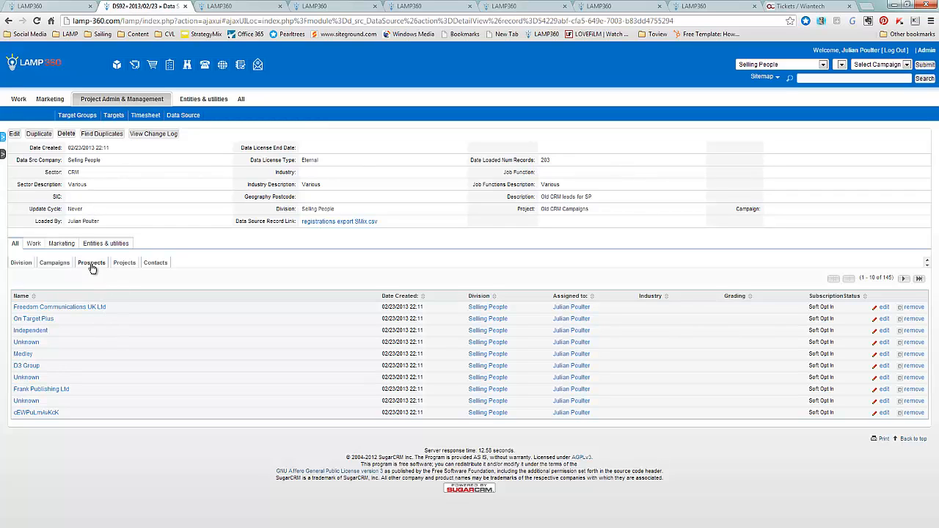
left_click(154, 264)
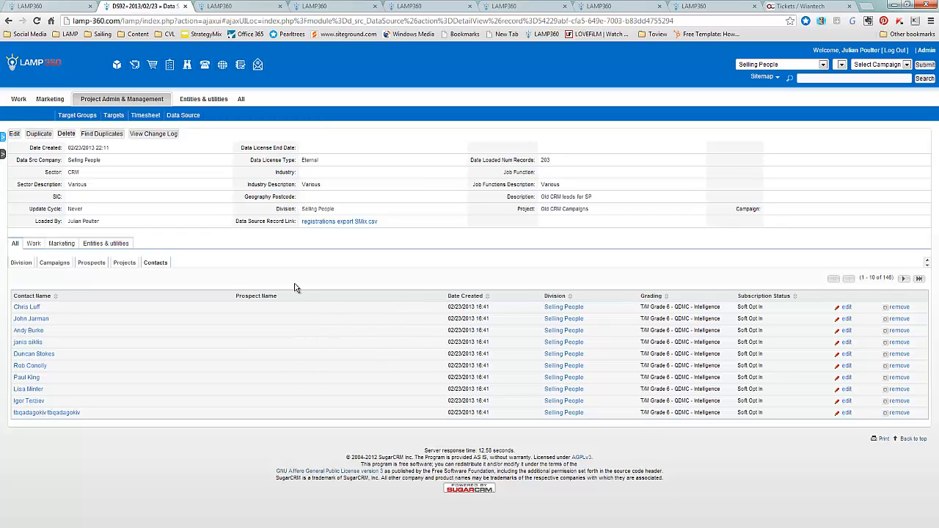
left_click(34, 309)
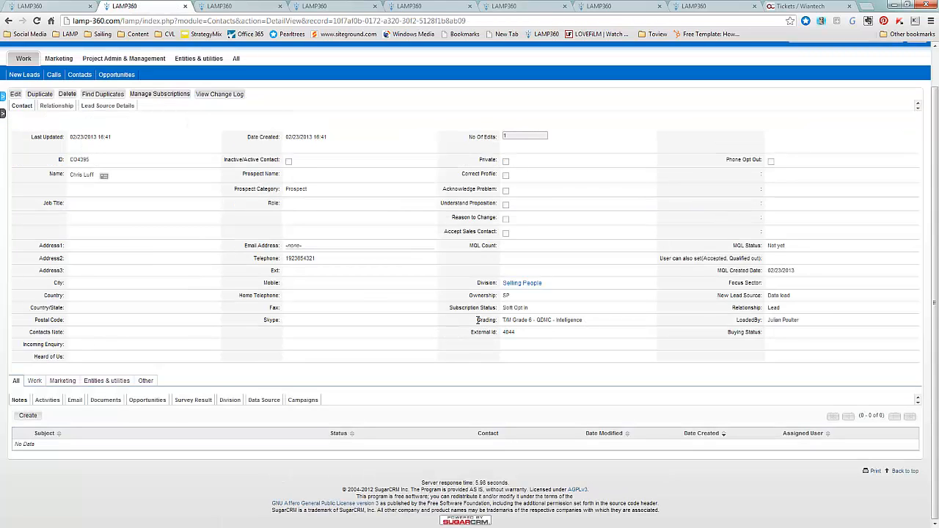
left_click(114, 108)
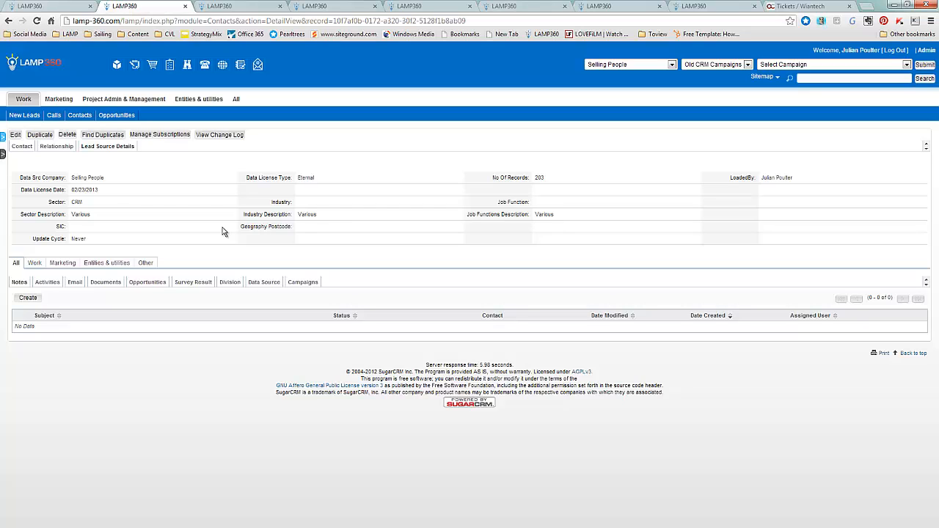
Create a target group named "Old CRM leads" of type Default in the Old CRM Campaigns project
left_click(246, 7)
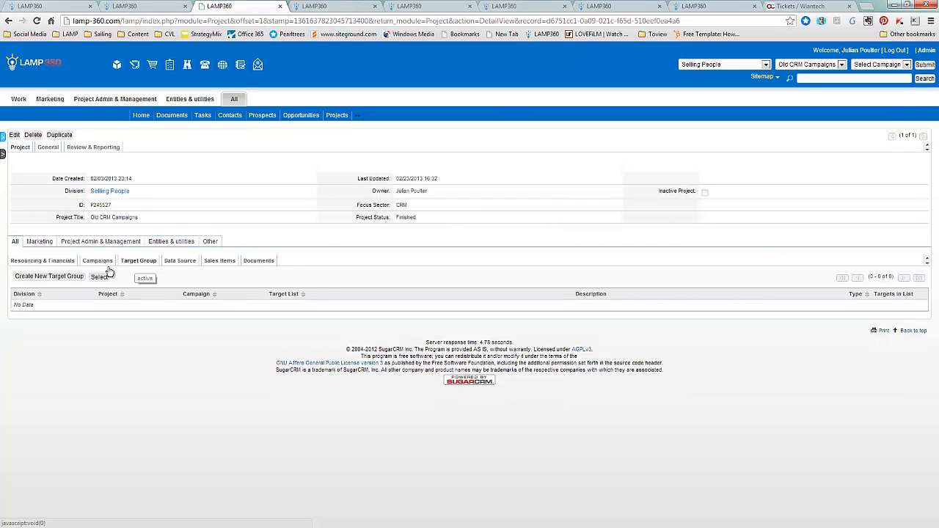
left_click(60, 279)
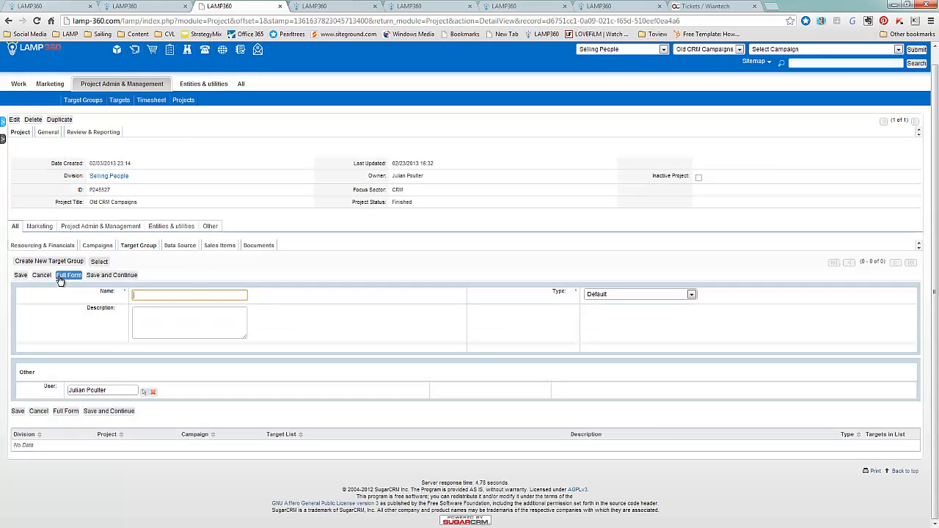
type("Old C")
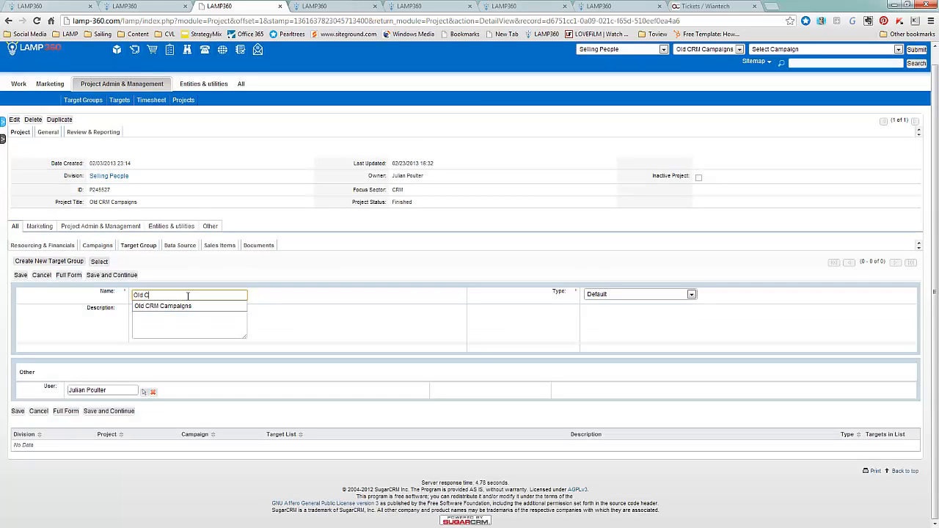
type("MM leads")
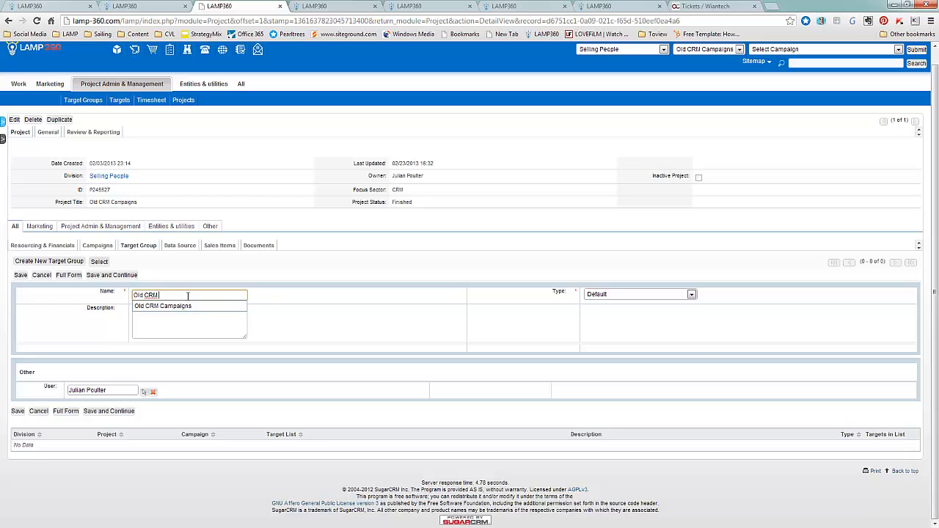
left_click(624, 294)
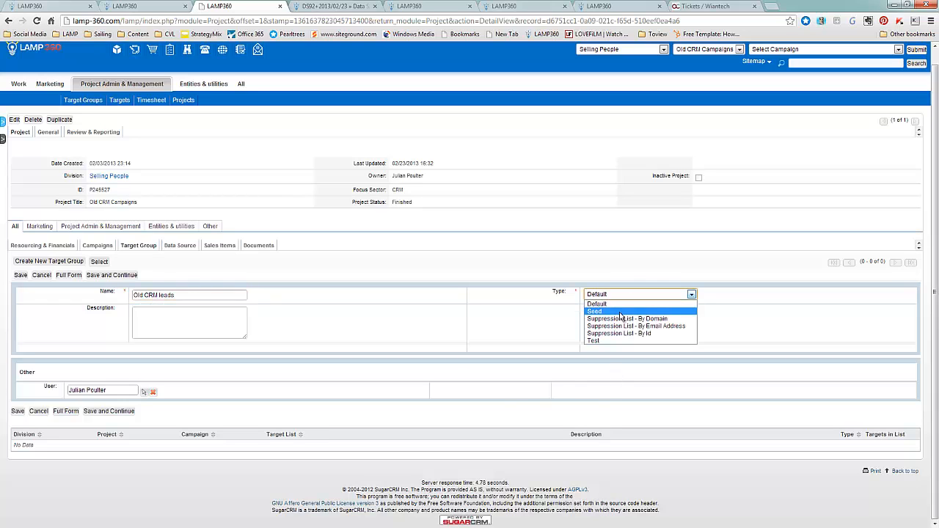
left_click(619, 304)
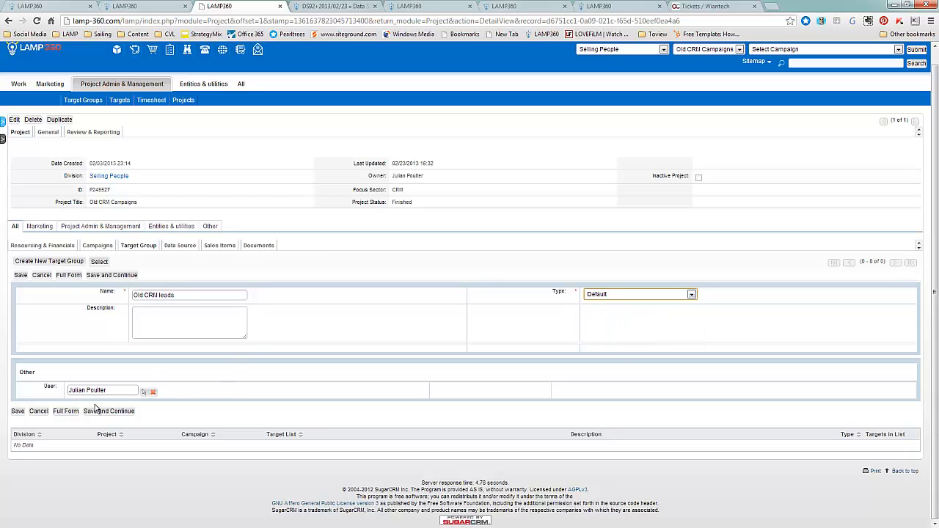
left_click(17, 411)
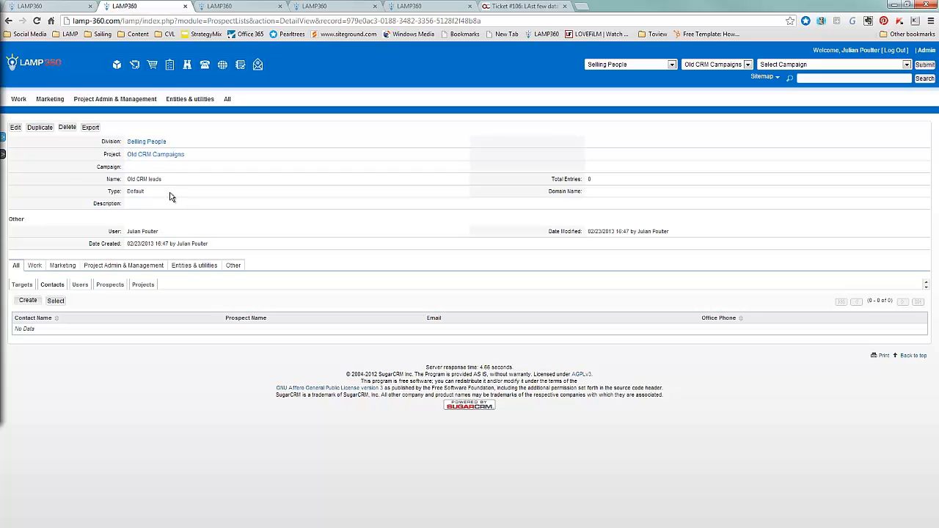
Start selecting existing contacts for the Old CRM leads target group and choose Data load as the new lead source
left_click_drag(0, 10, 404, 57)
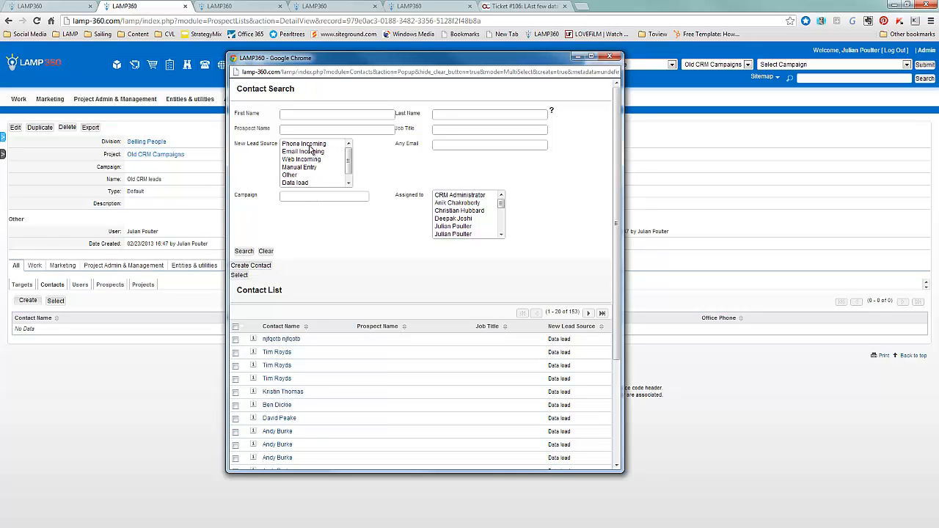
left_click(349, 182)
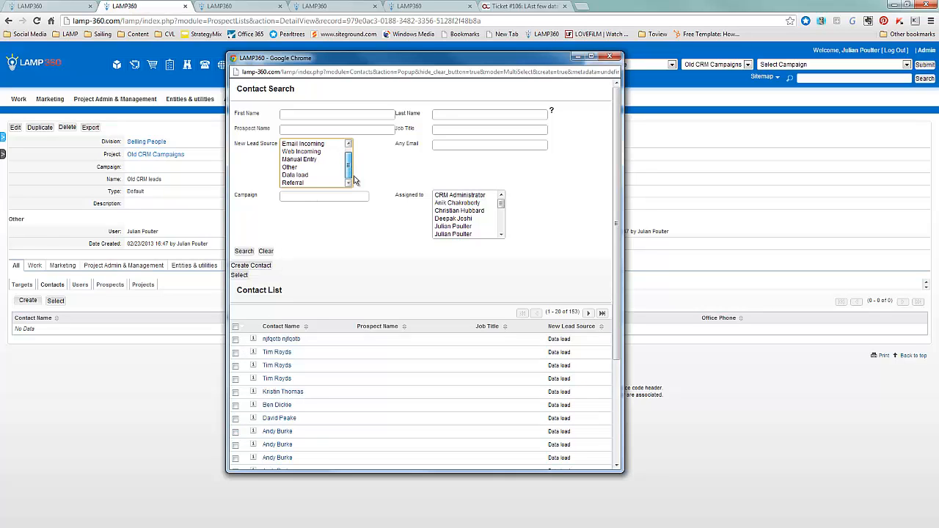
left_click(304, 176)
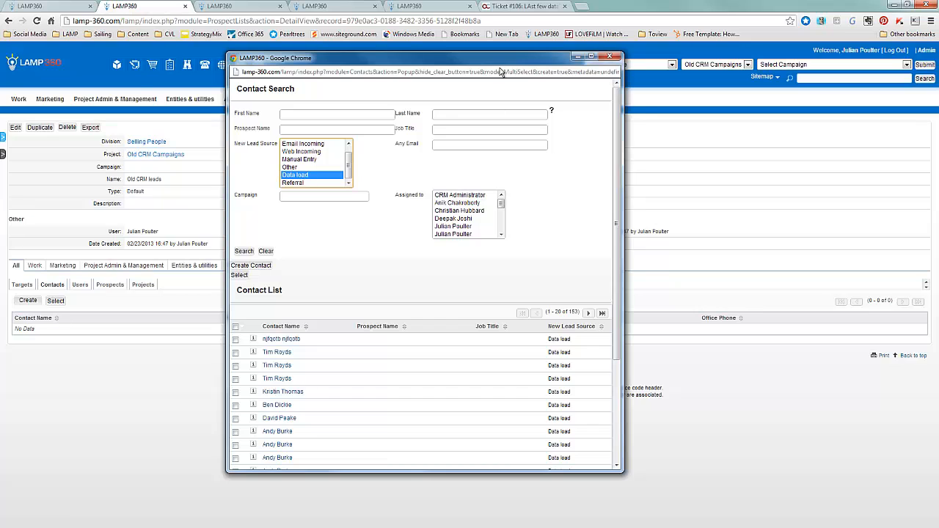
left_click_drag(502, 71, 429, 81)
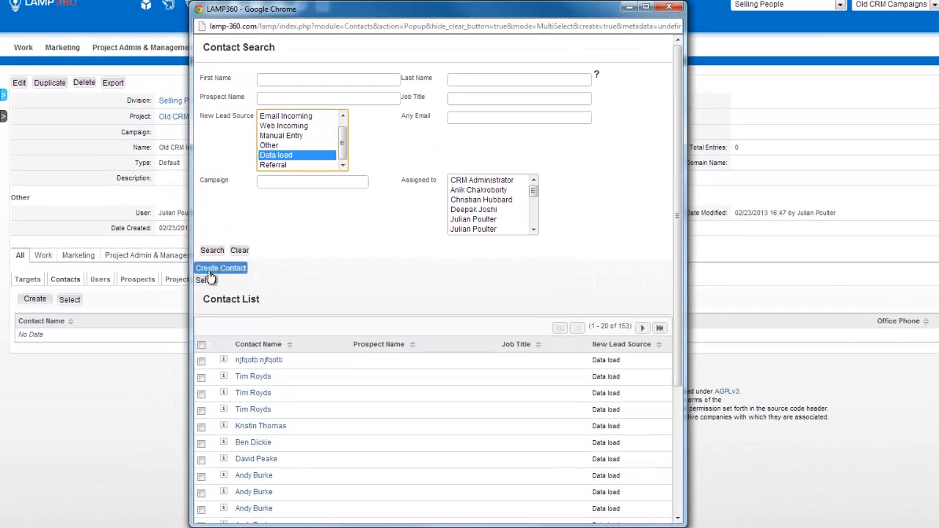
Select all contacts in the list, add them to the target group, and return to the Old CRM Campaigns project
left_click(208, 280)
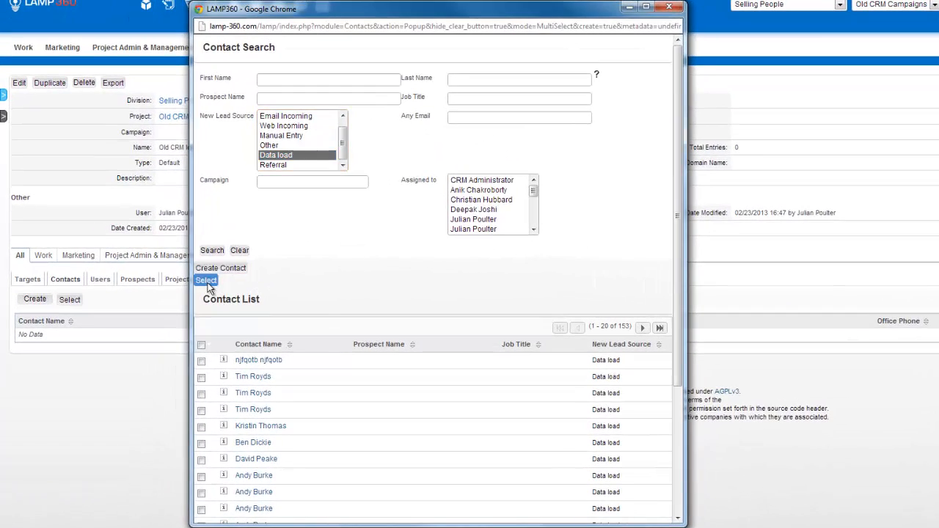
left_click(510, 284)
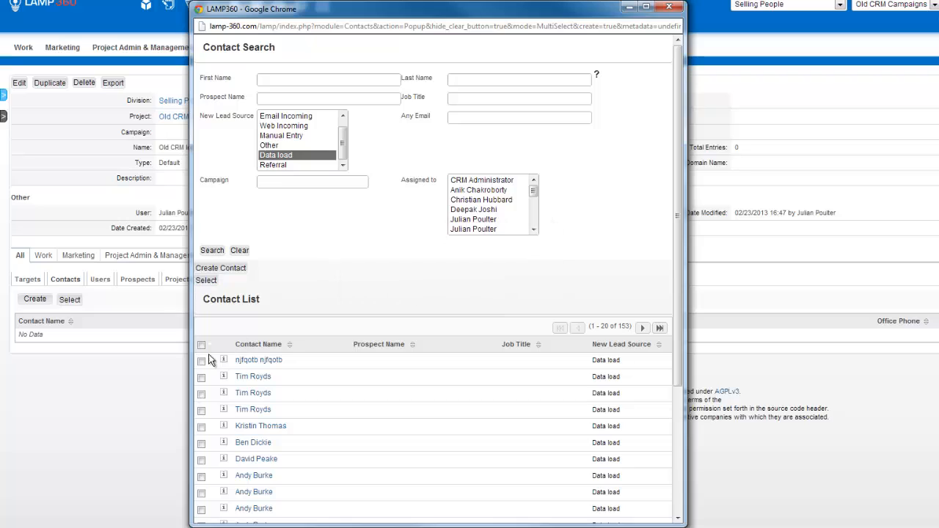
left_click(201, 345)
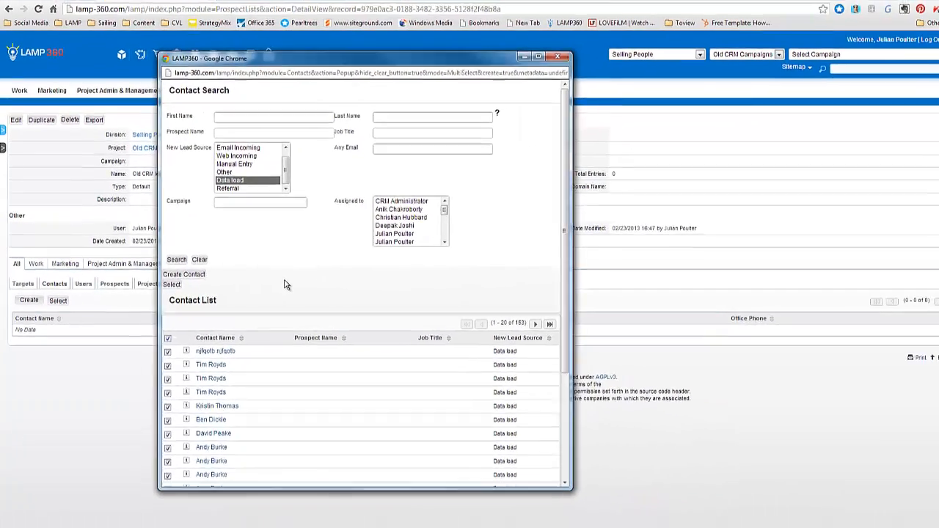
left_click(323, 282)
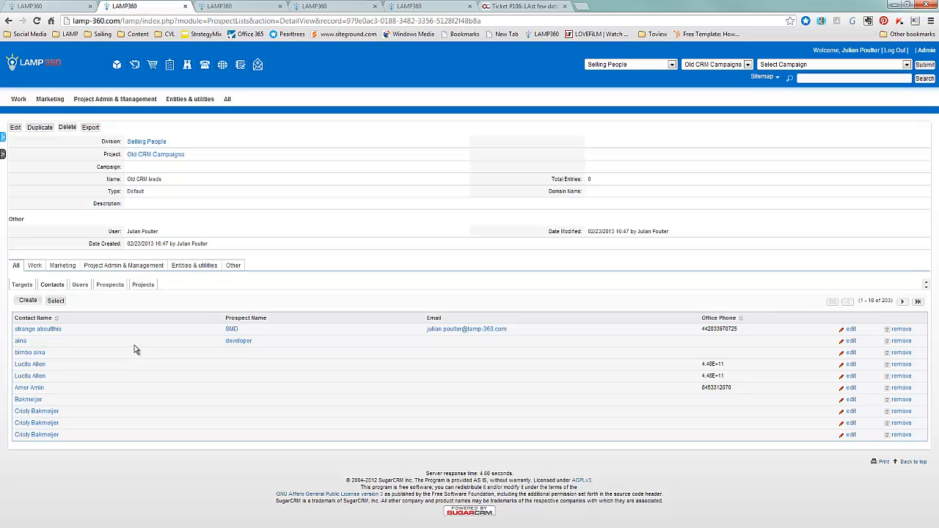
key("ctrl+w")
key("ctrl+w")
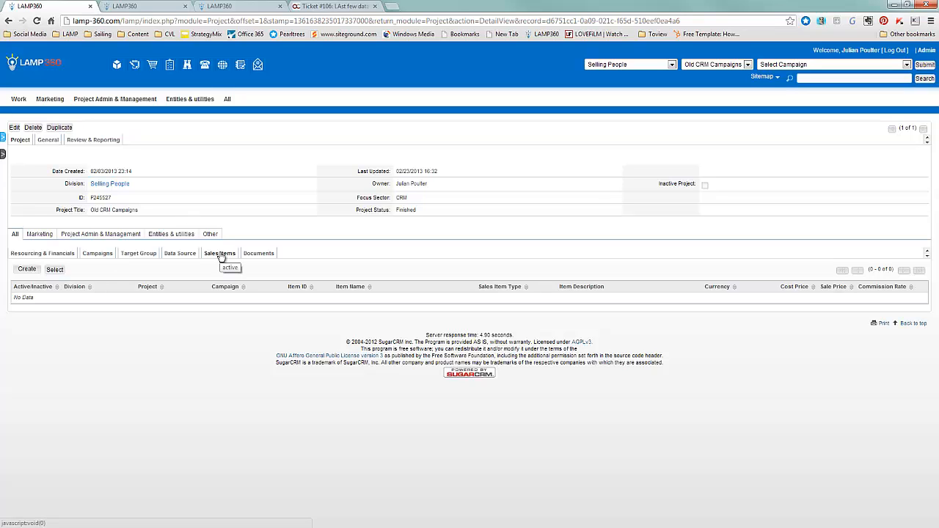
Start a new sales item for the project with "Consulting day" as both item name and item description
left_click(27, 272)
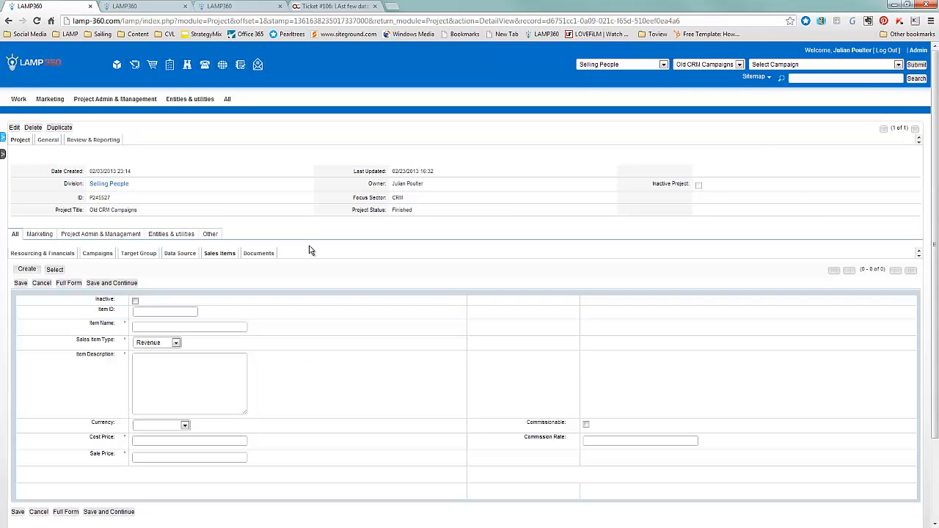
left_click(170, 326)
type("COnsulting day")
key("Left")
key("Left")
key("Left")
key("Left")
key("BackSpace")
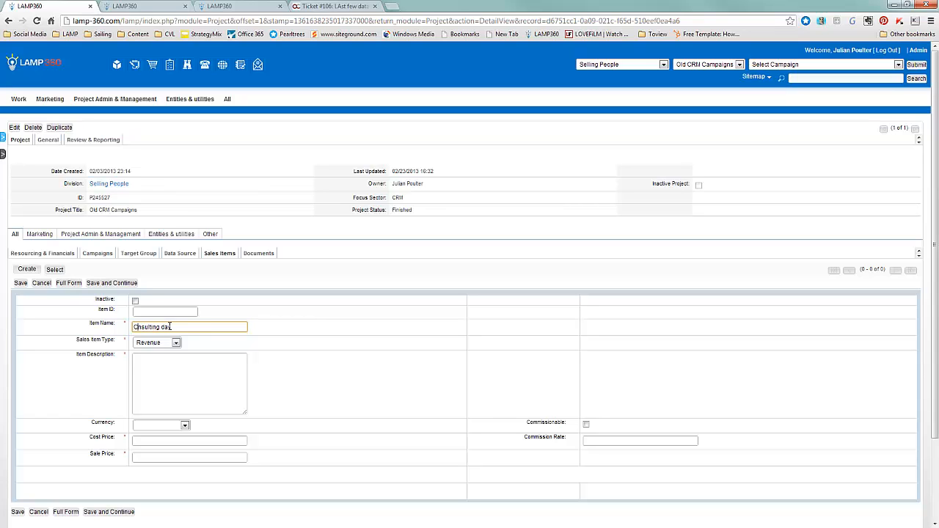
type("o")
key("ctrl+a")
key("ctrl+c")
left_click(176, 371)
key("ctrl+v")
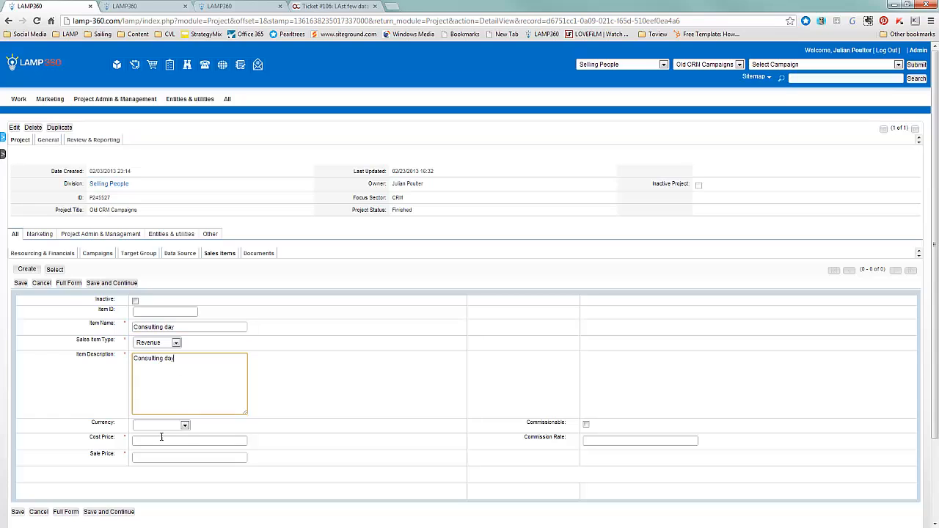
Set the sales item's currency to Sterling : £, cost price to 100 and sale price to 300, and save it
left_click(161, 426)
left_click(155, 456)
left_click(155, 441)
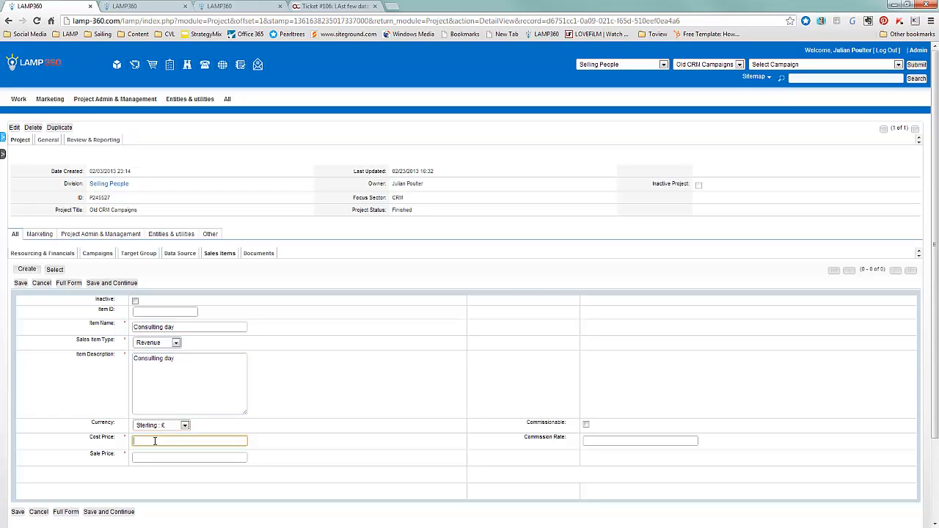
type("100")
key("Tab")
key("Tab")
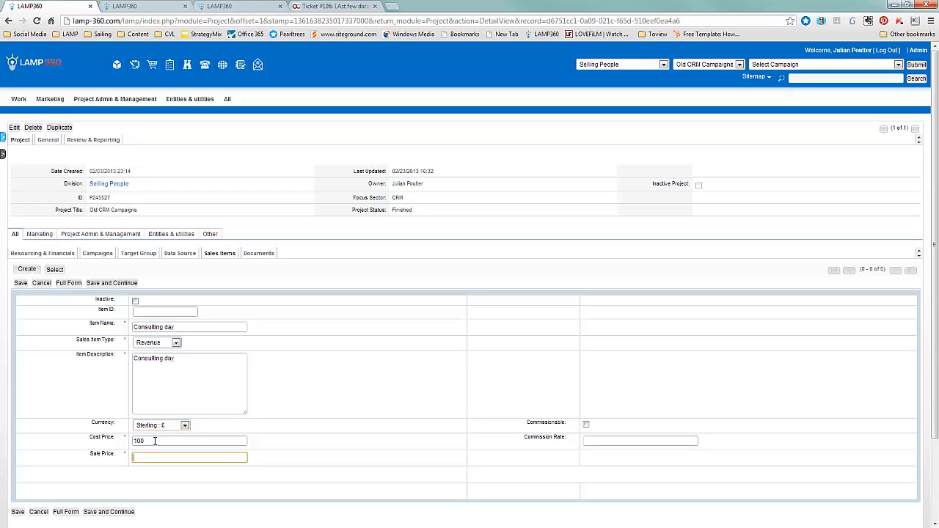
type("300")
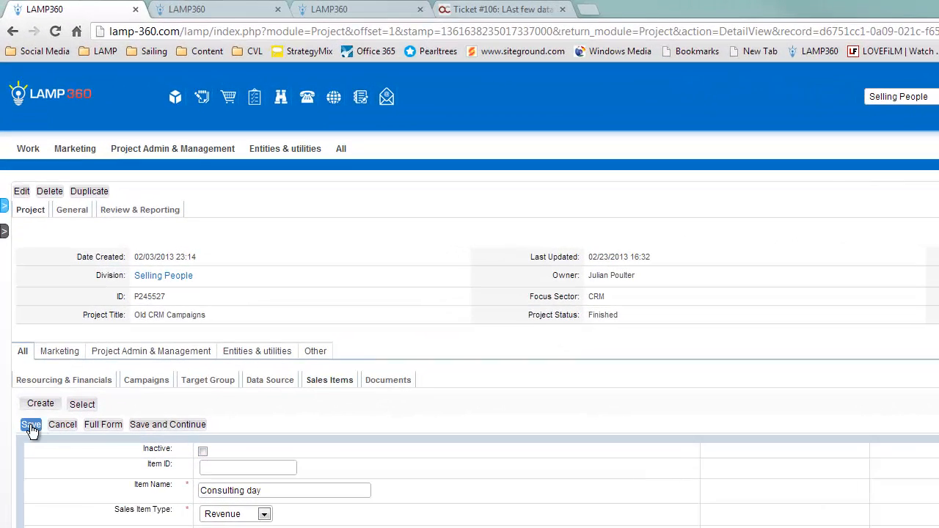
left_click(31, 426)
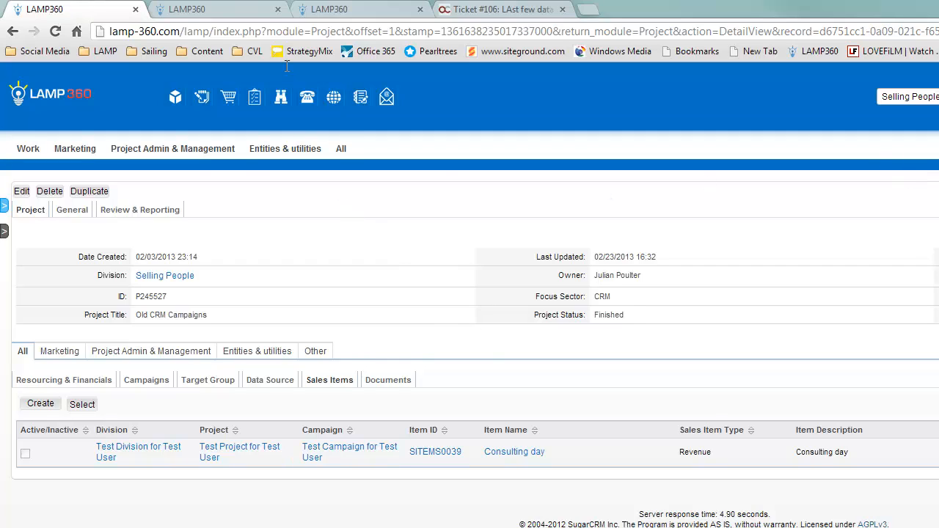
Examine the open timesheet entry, including its actual and billable hours, description, division and lead figures
left_click(220, 9)
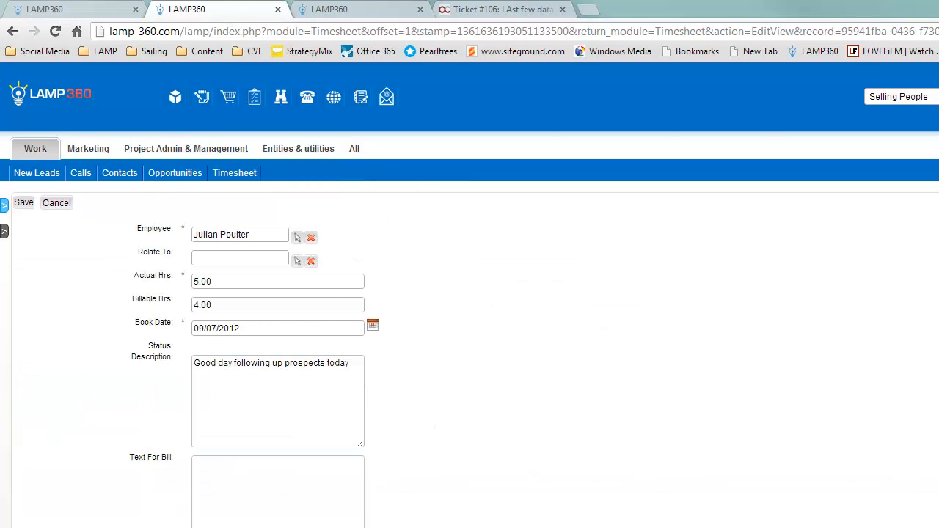
scroll(753, 365, "down", 1)
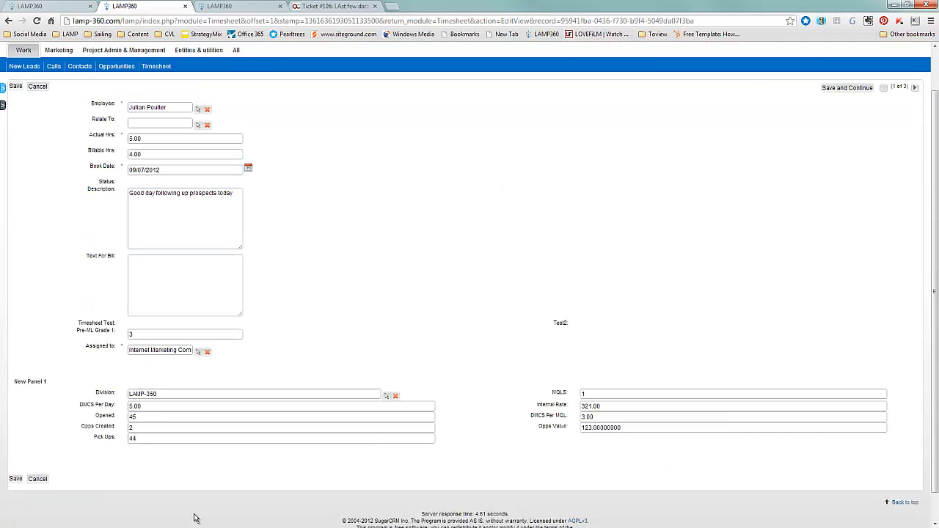
scroll(493, 263, "up", 1)
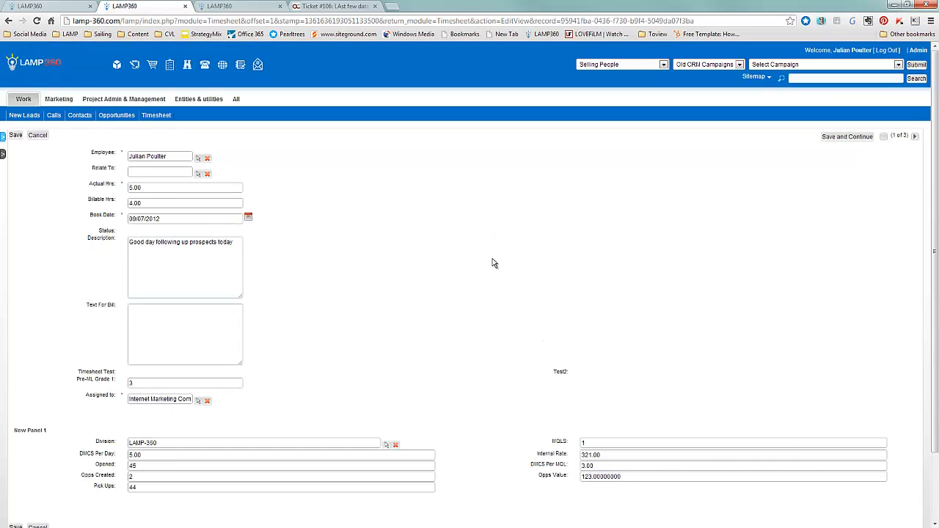
Return to the Old CRM Campaigns project and review its data sources, target groups, campaigns, and resourcing and financials
left_click(62, 5)
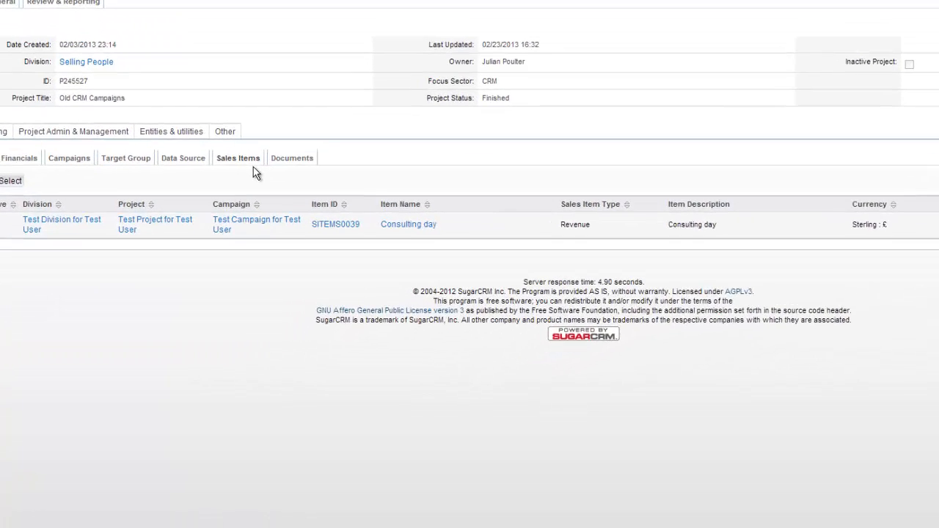
left_click(185, 132)
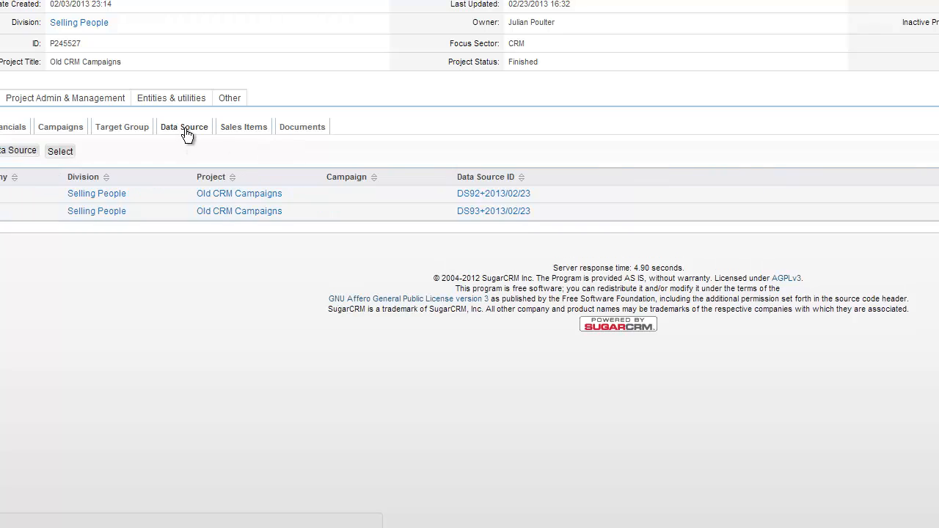
left_click(140, 130)
left_click(62, 130)
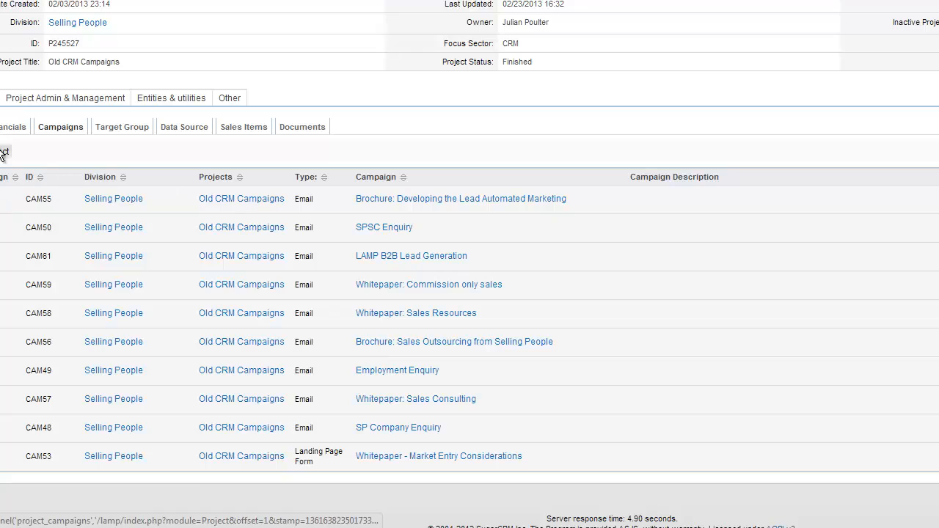
left_click(3, 127)
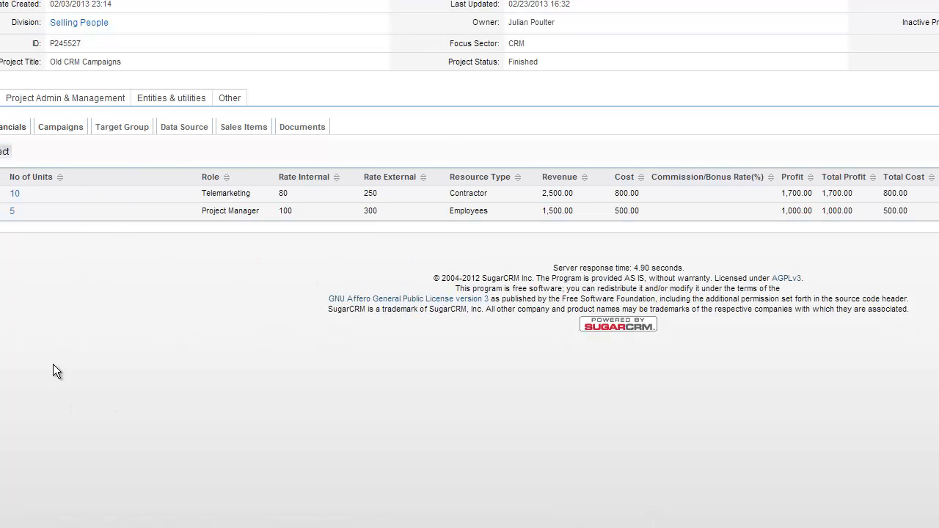